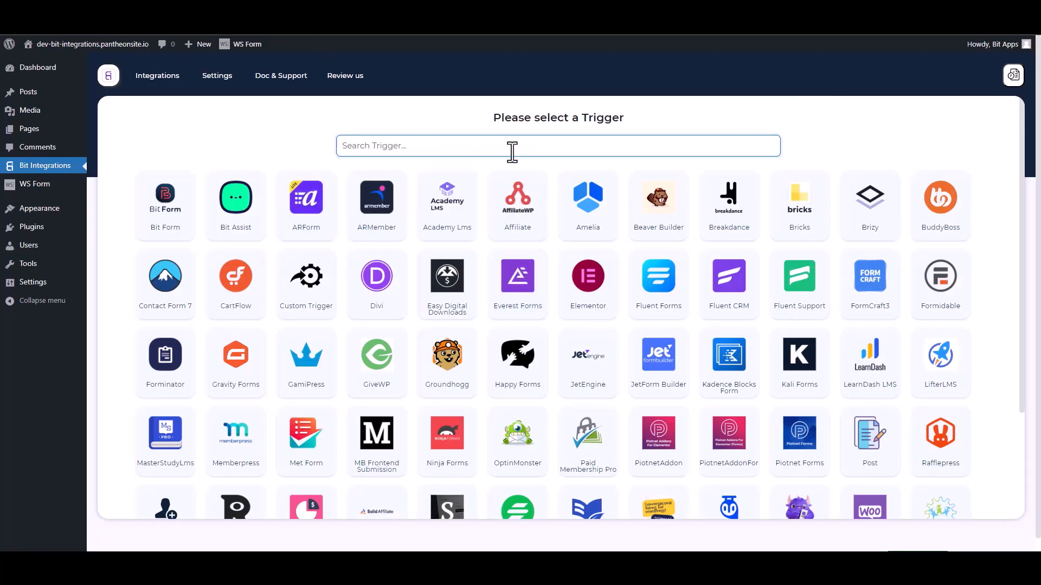
Step: Search the triggers for 'ws' and pick WS Form as the trigger
type("ws")
left_click(543, 216)
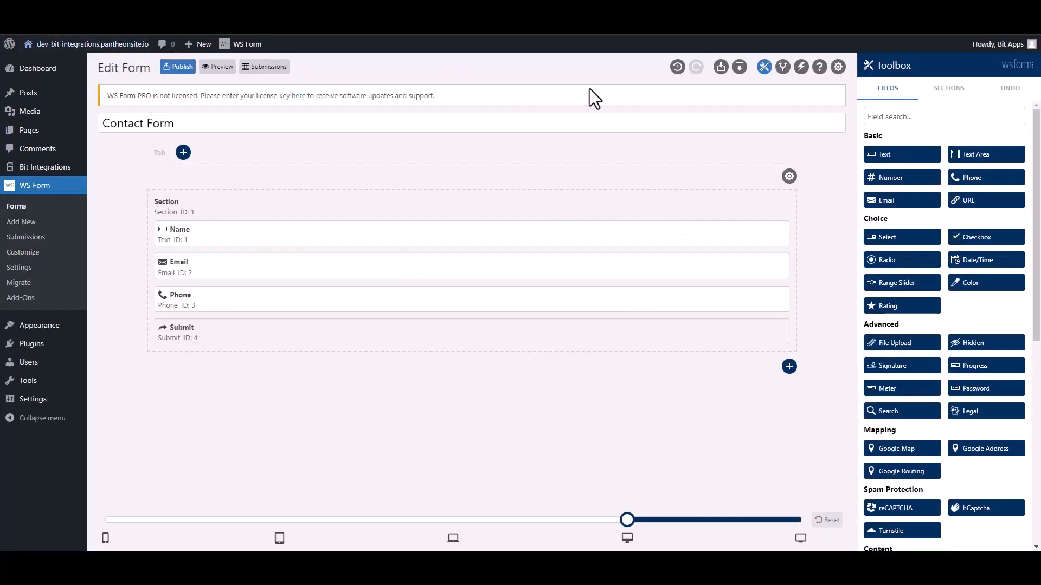
Step: Add a 'Bit Integrations' form action set to Run WordPress Hook with hook type Action
left_click(800, 67)
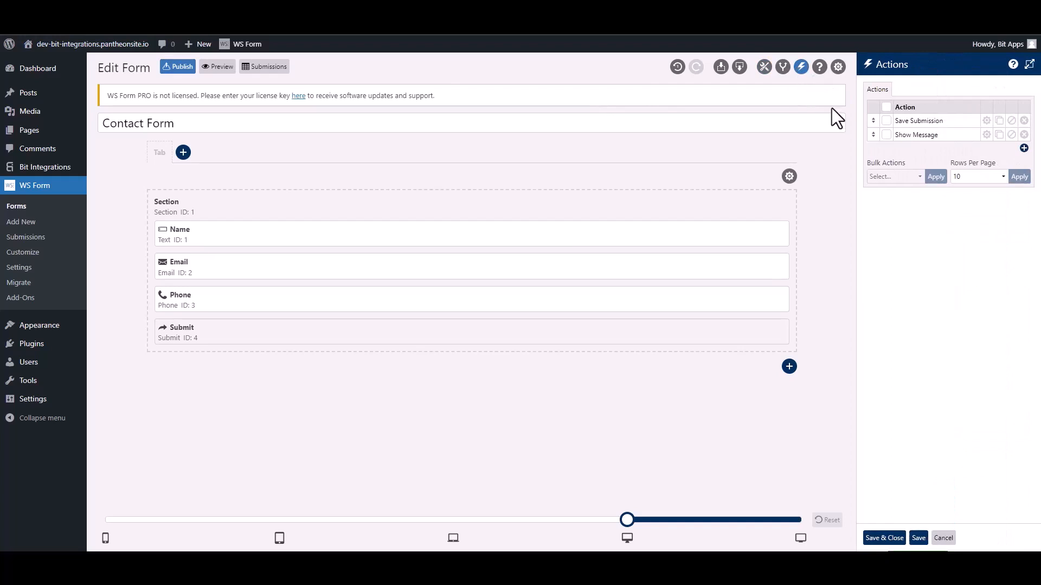
left_click(1023, 148)
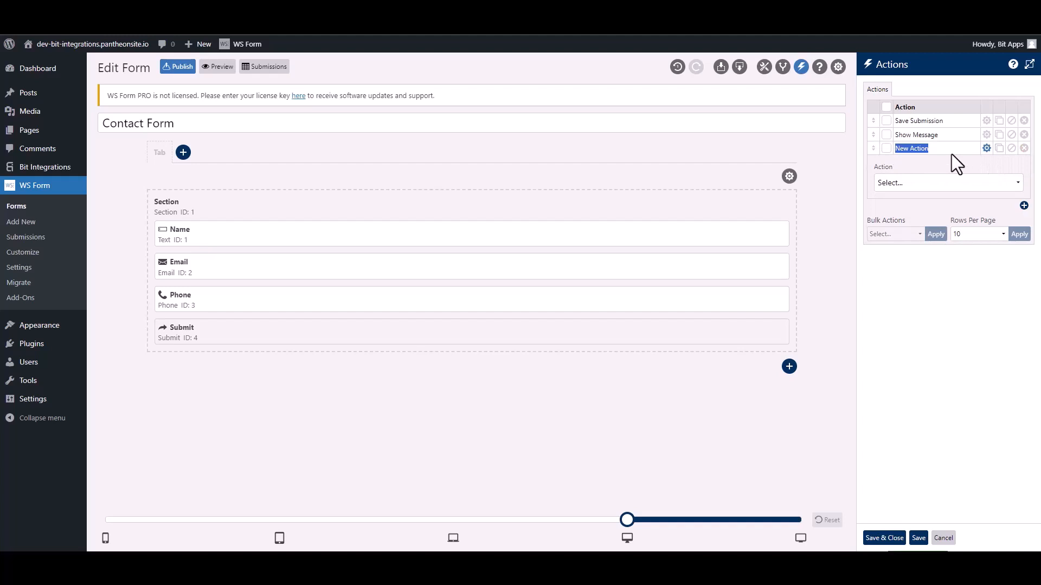
type("Bit Integra")
left_click(931, 184)
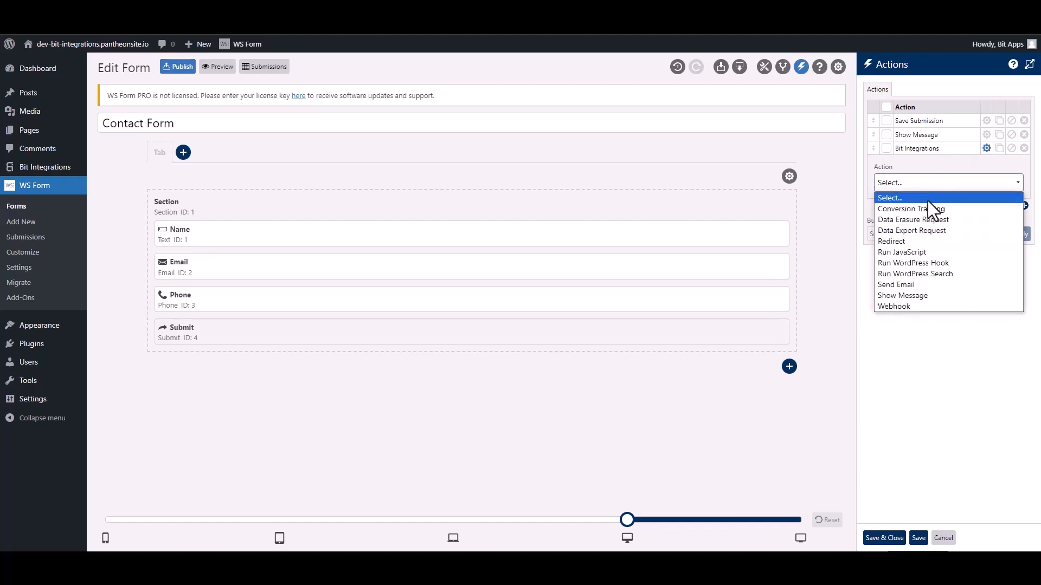
left_click(944, 263)
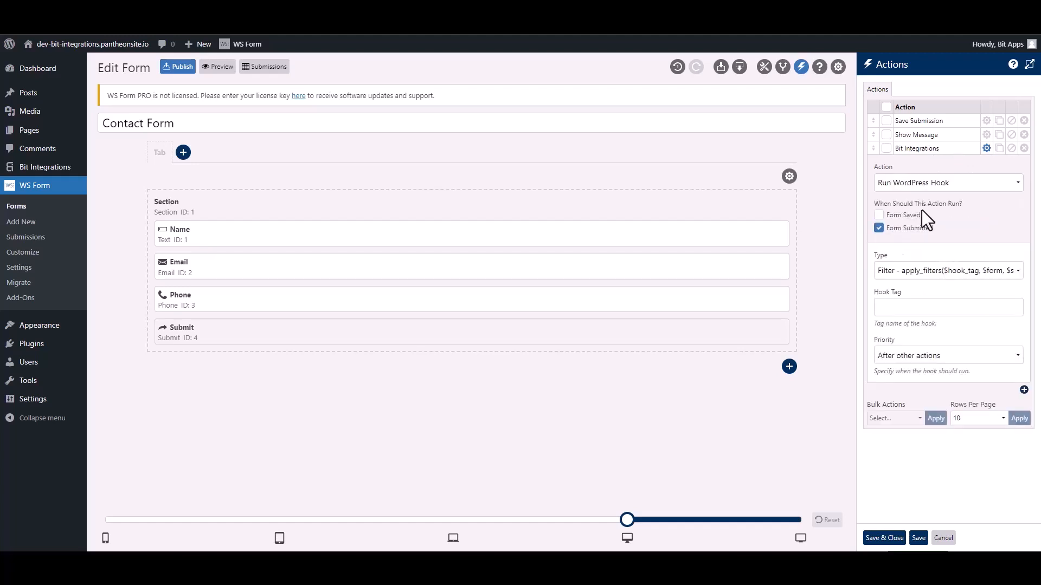
left_click(902, 273)
left_click(904, 296)
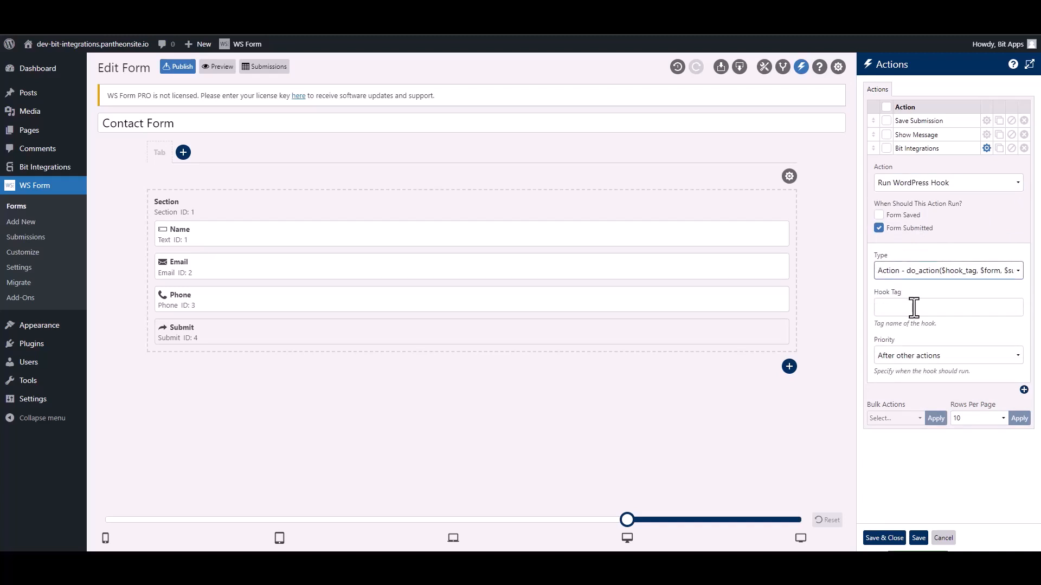
left_click(914, 307)
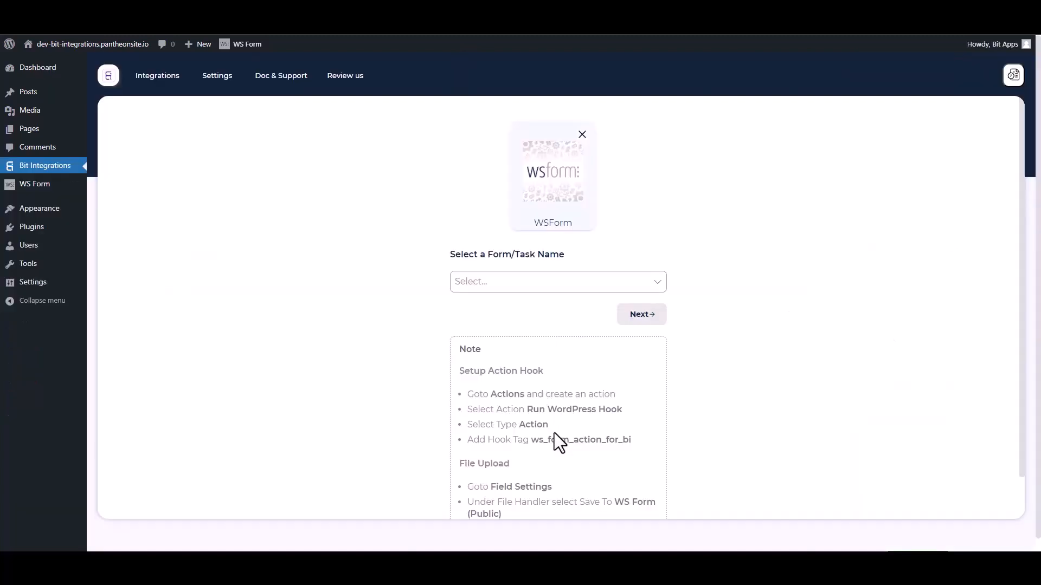
Step: Select the ws_form_action_for_bi hook tag in the Bit Integrations note
left_click_drag(638, 447, 537, 440)
key("ctrl+c")
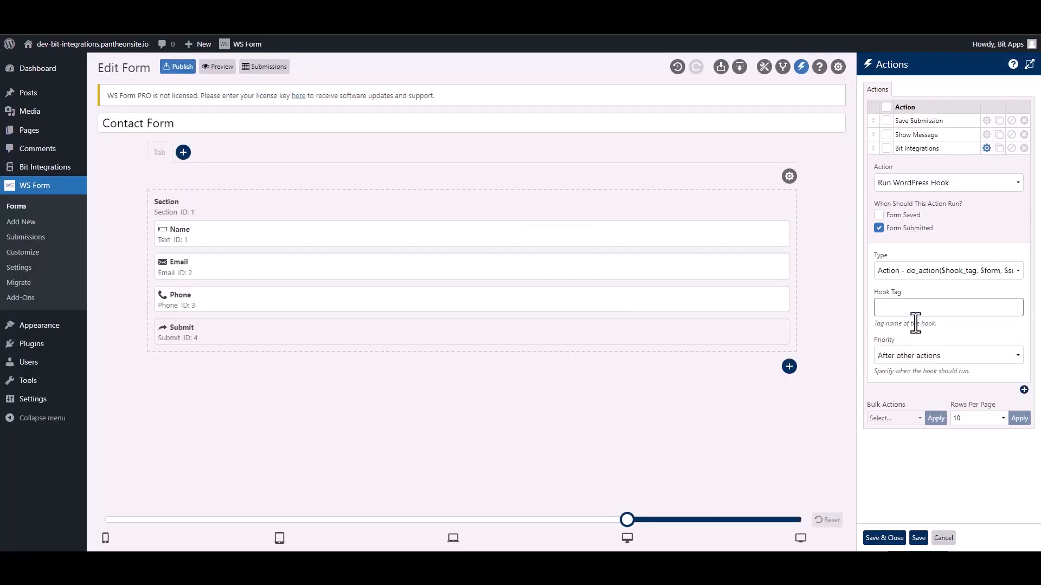
Step: Paste ws_form_action_for_bi into the Hook Tag field and save the actions
left_click(913, 309)
key("ctrl+v")
left_click(890, 538)
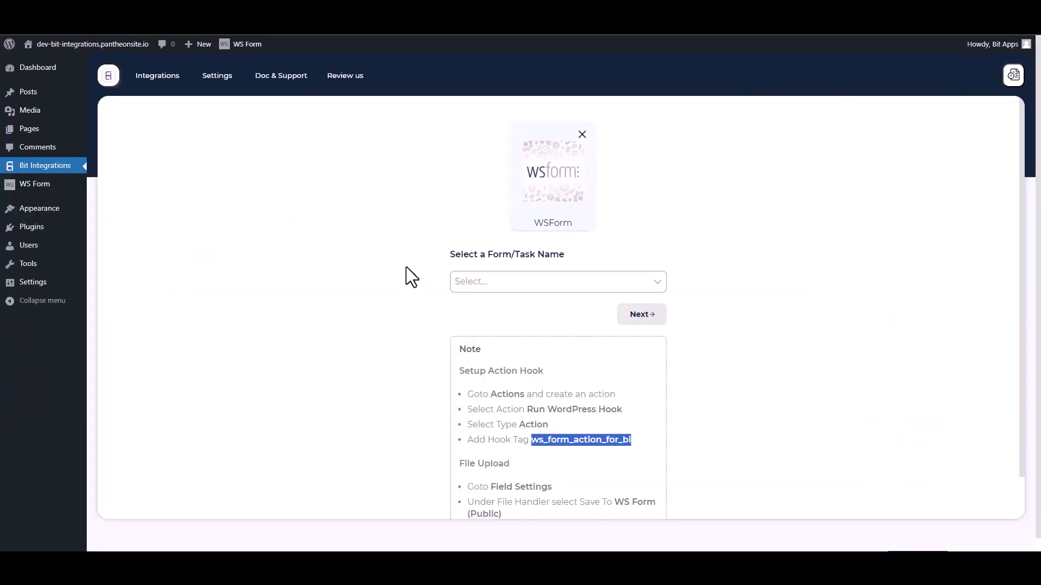
Step: Choose Contact Form as the trigger form and continue
left_click(385, 252)
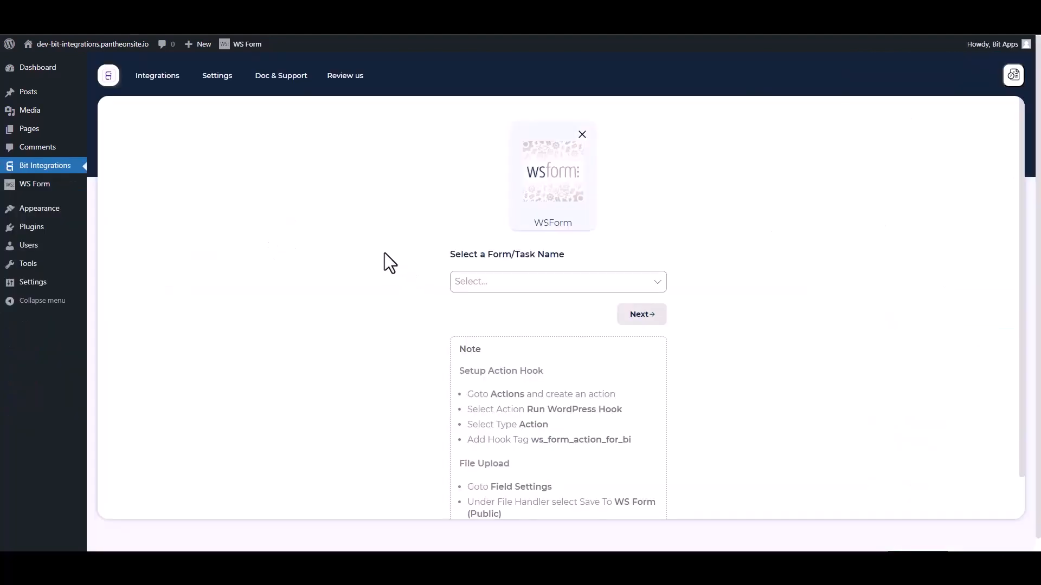
left_click(507, 281)
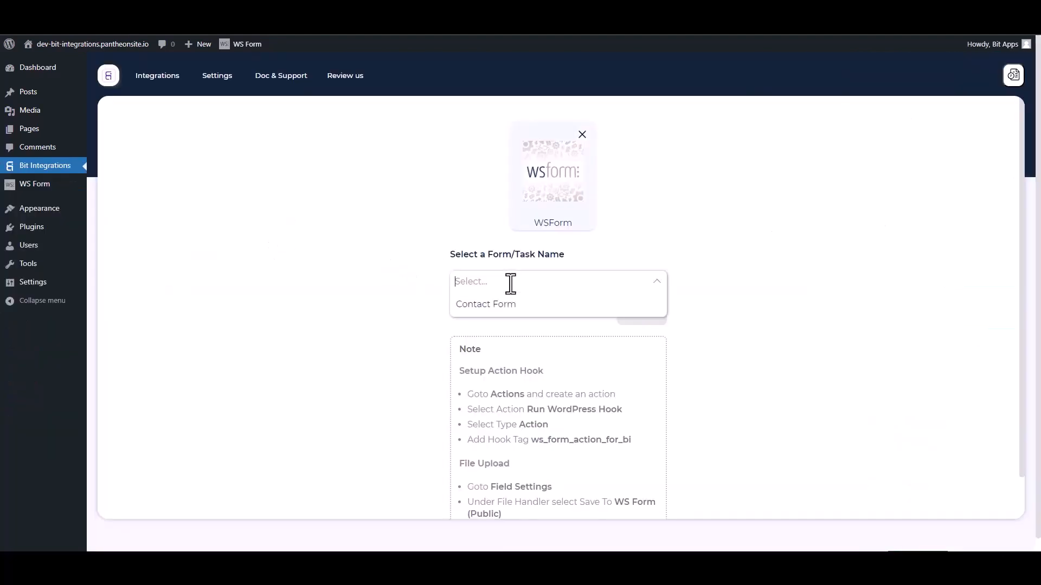
left_click(481, 304)
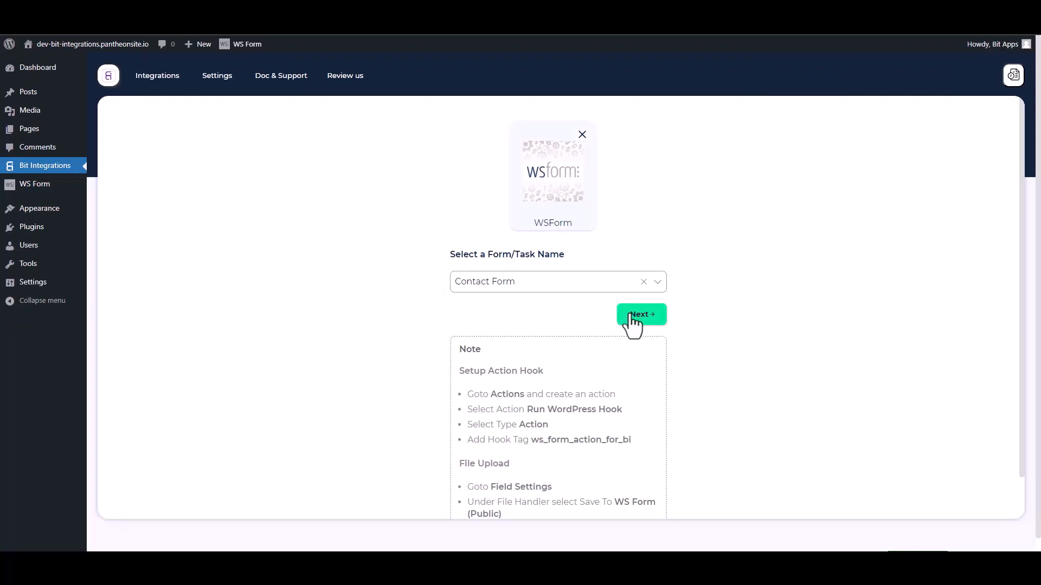
left_click(629, 317)
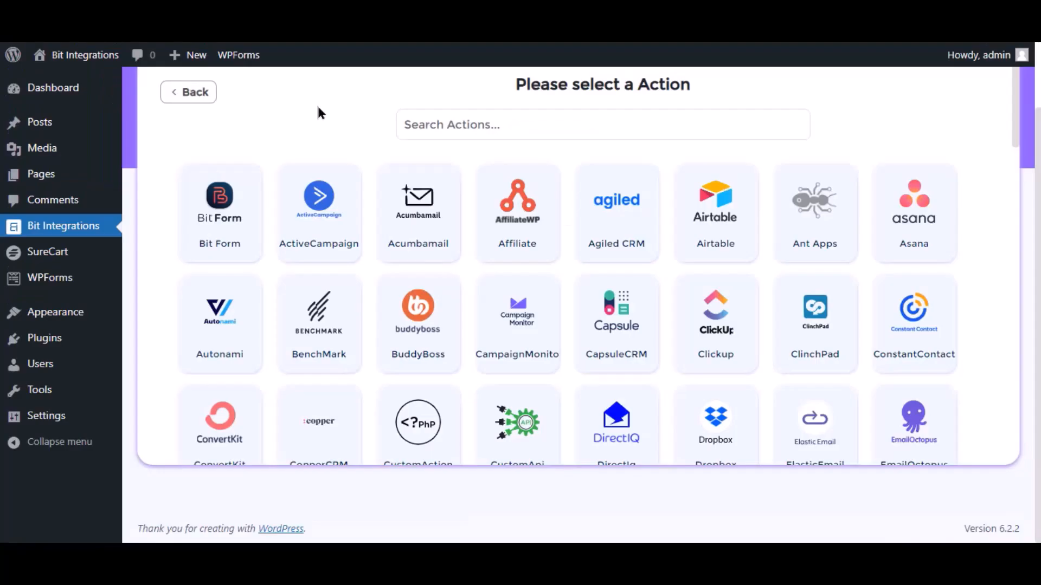
Step: Search 'sure' and pick SureCart as the action, reaching its name and API key fields
left_click(438, 125)
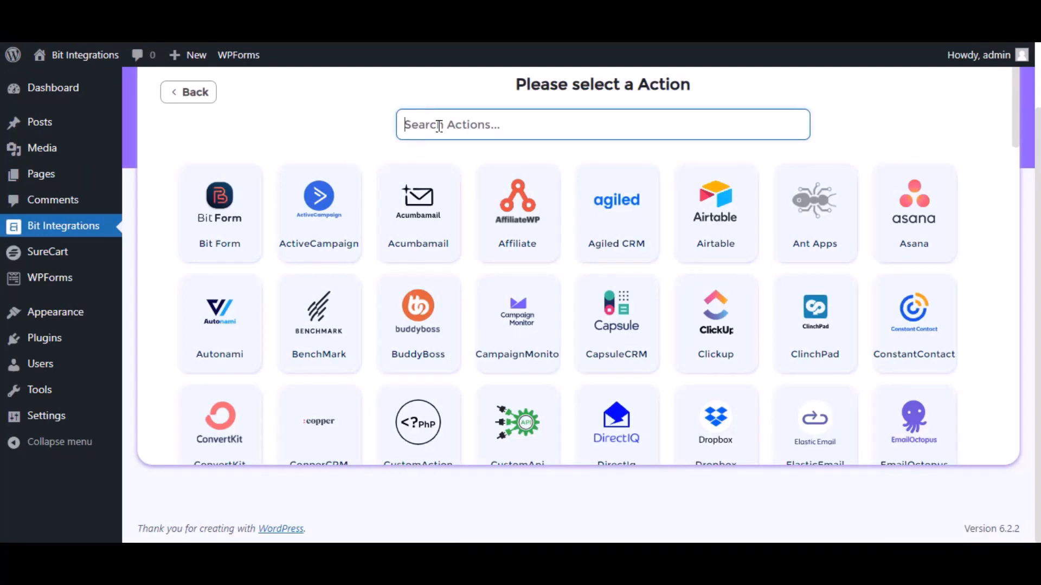
type("sure")
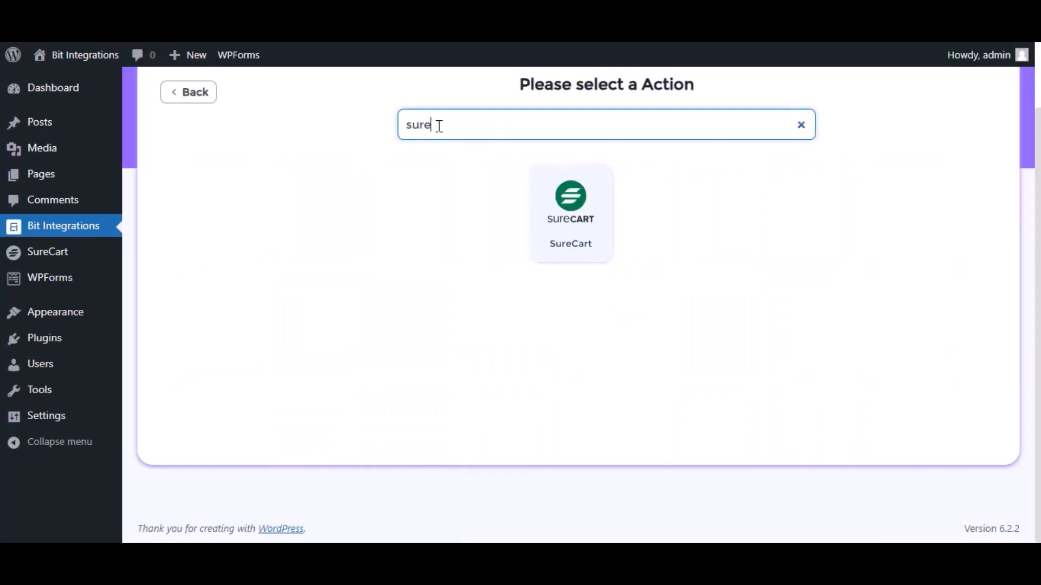
left_click(580, 249)
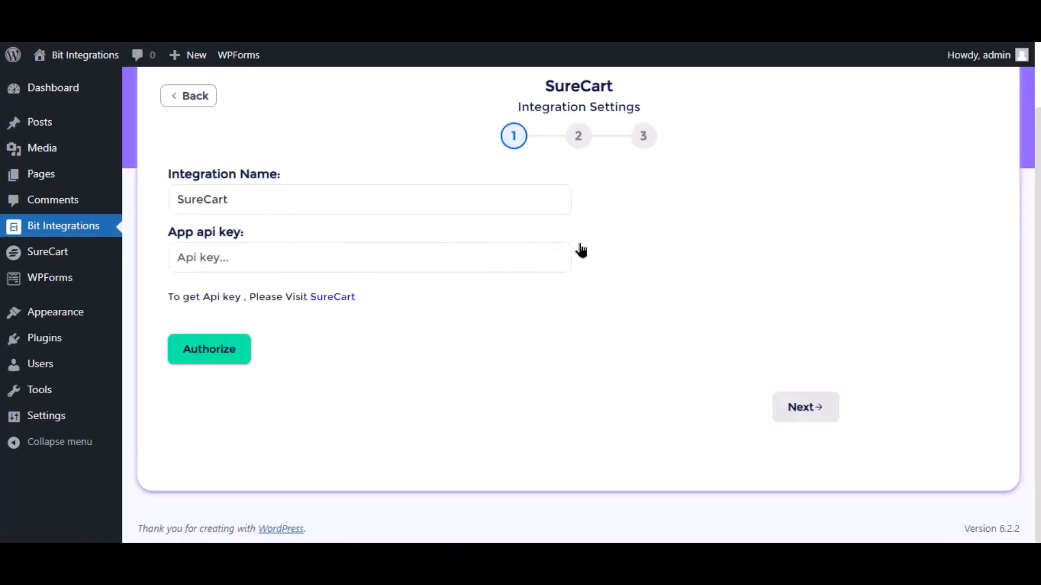
left_click(309, 207)
double_click(310, 208)
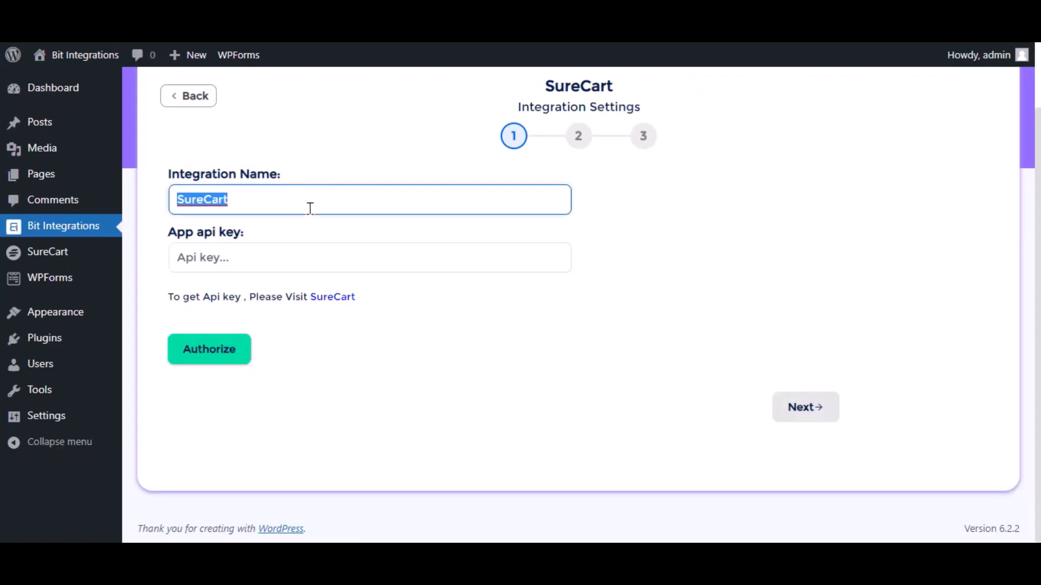
left_click(321, 249)
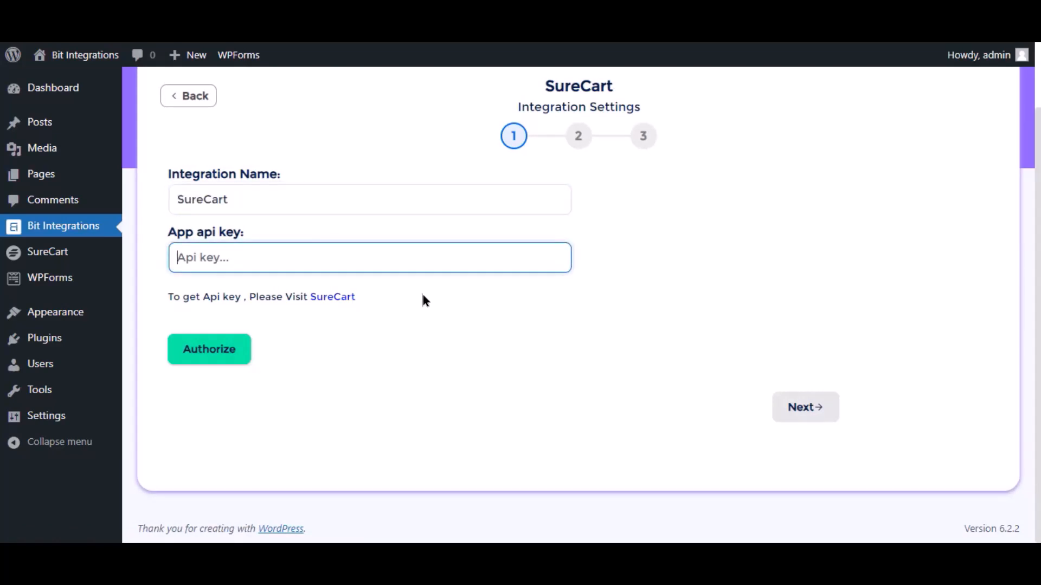
Step: Create a SureCart API token named 'Bit Integration' and copy its token value
left_click(346, 298)
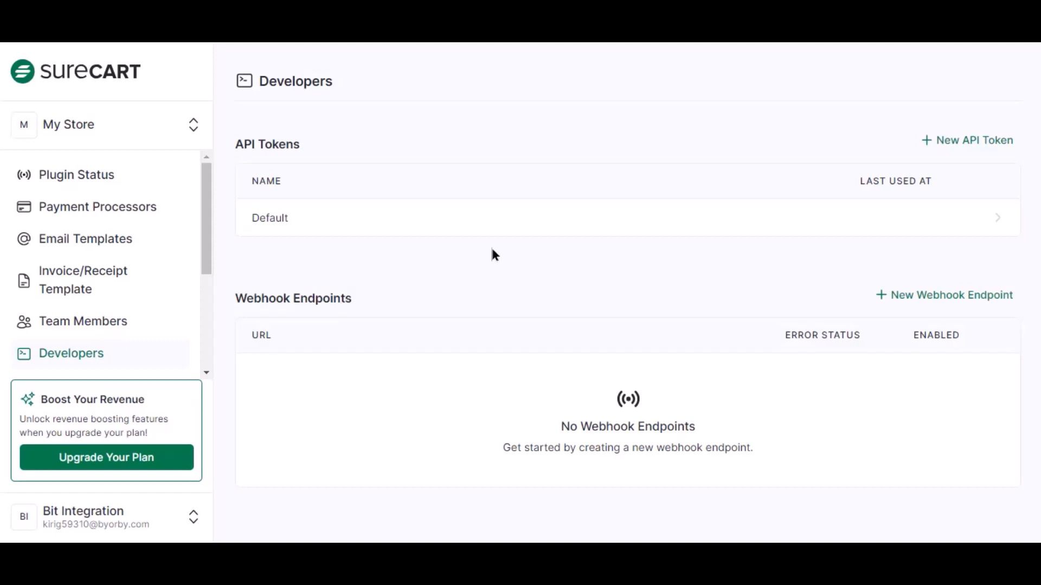
left_click(939, 143)
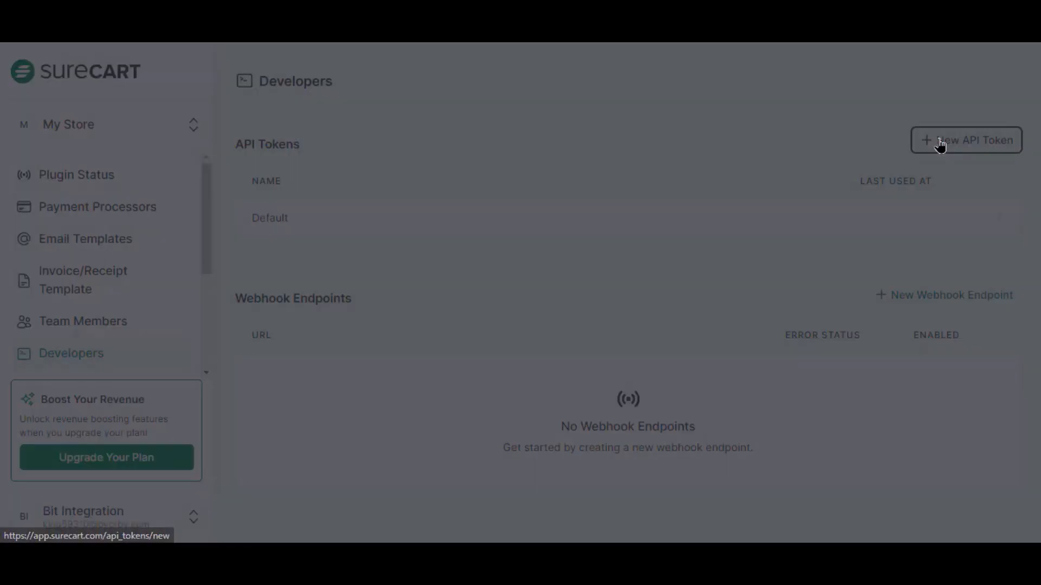
left_click(606, 282)
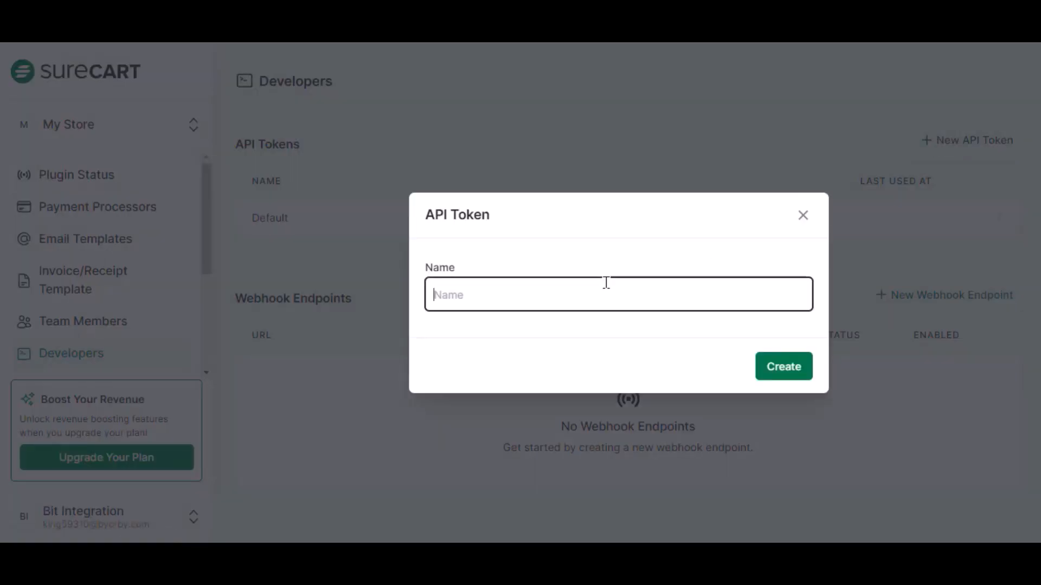
type("Bit Integrations")
left_click(780, 373)
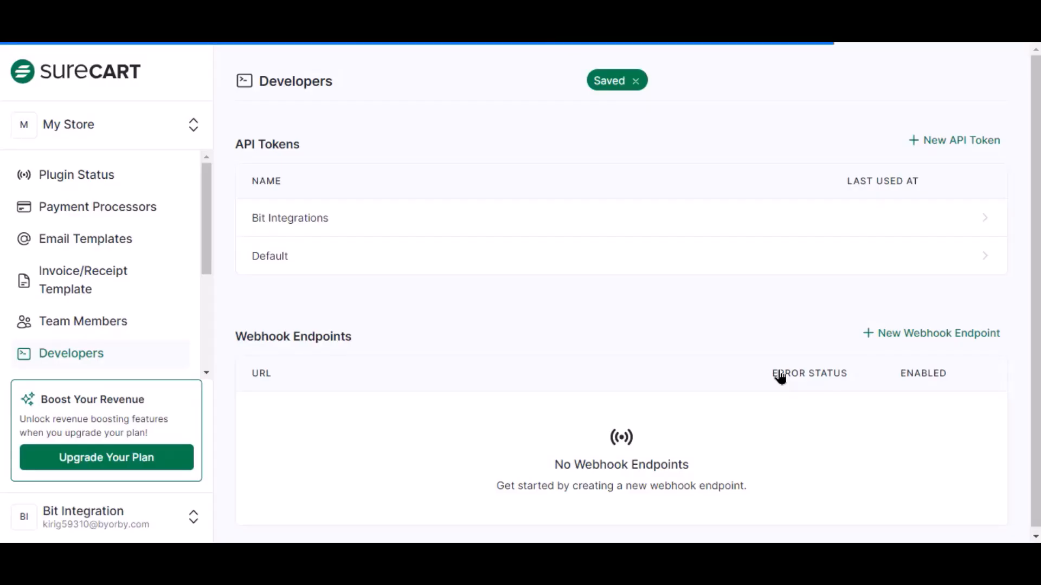
left_click(594, 215)
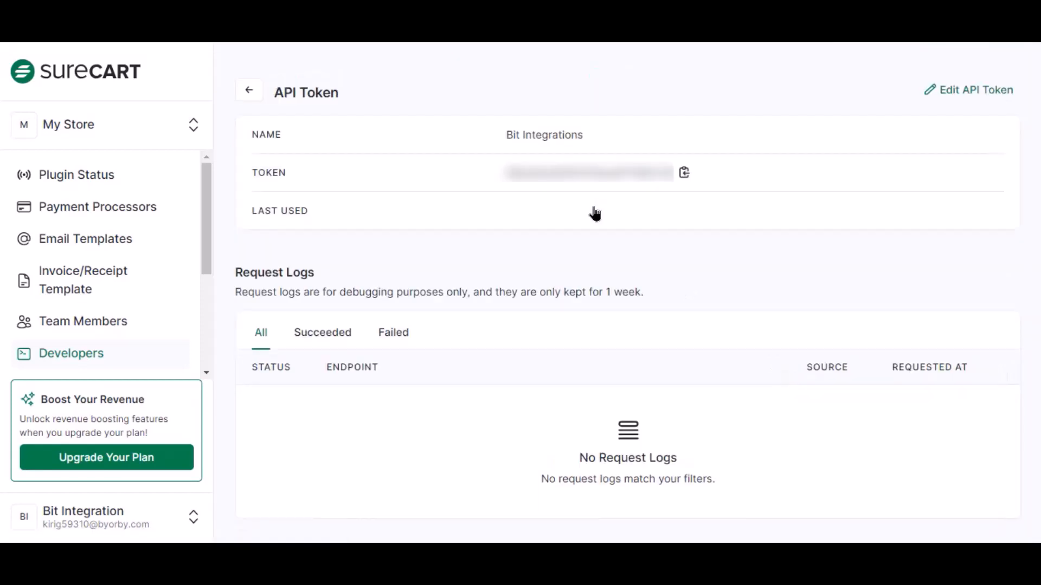
left_click(684, 175)
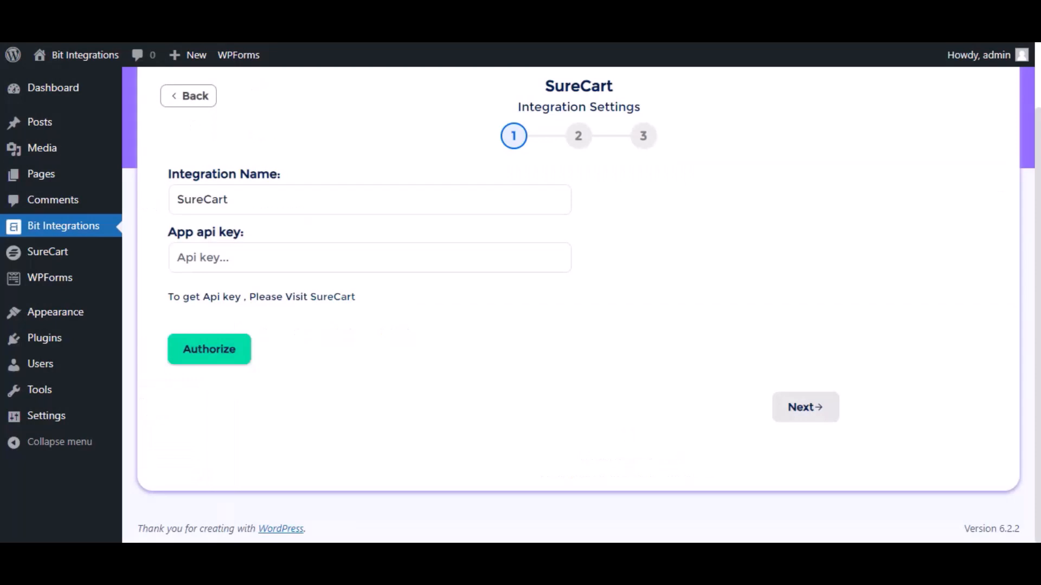
Step: Paste the copied token as the SureCart API key and authorize the connection
left_click(281, 261)
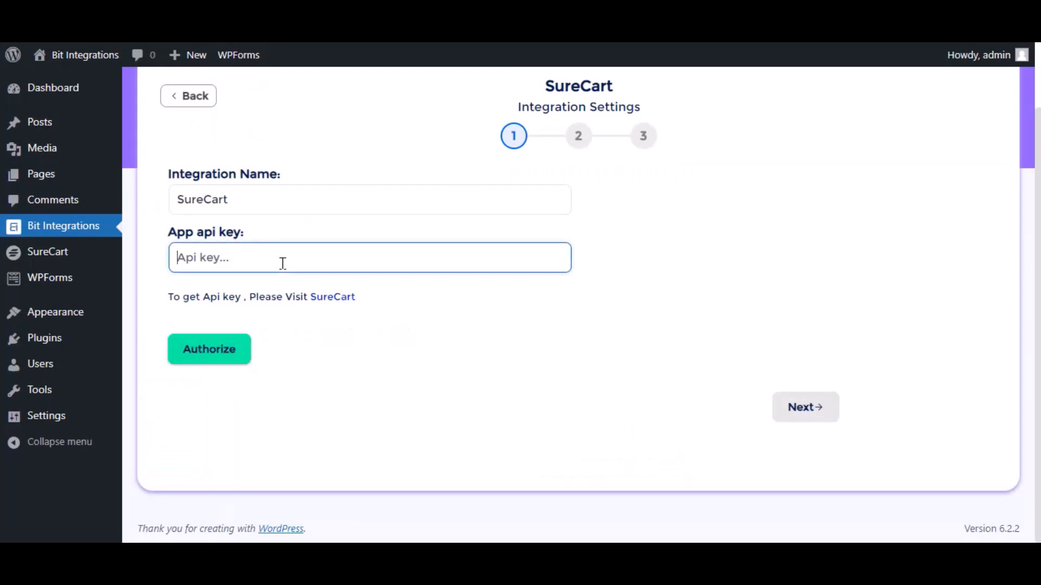
key("ctrl+v")
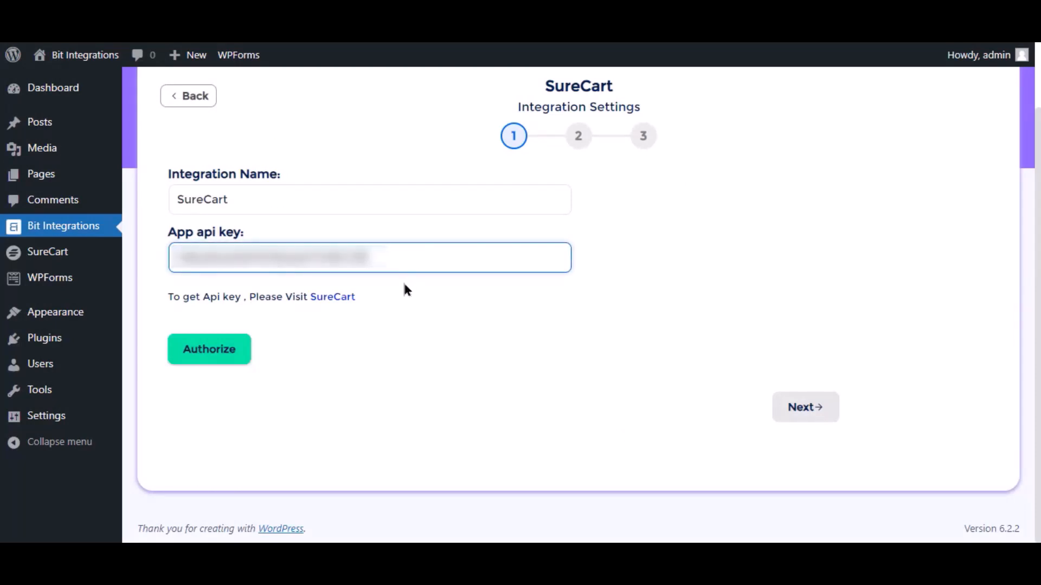
left_click(405, 285)
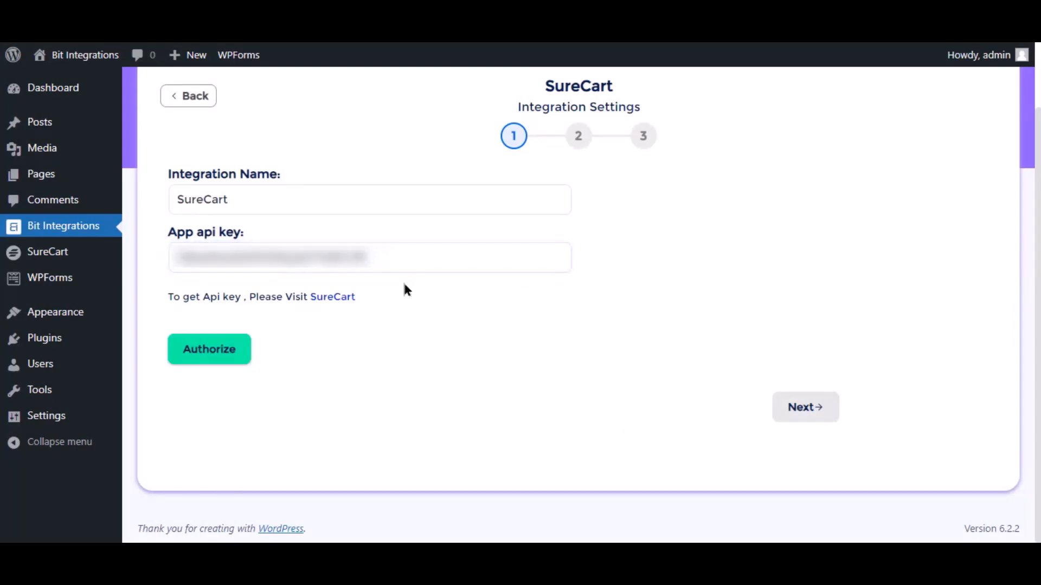
left_click(238, 356)
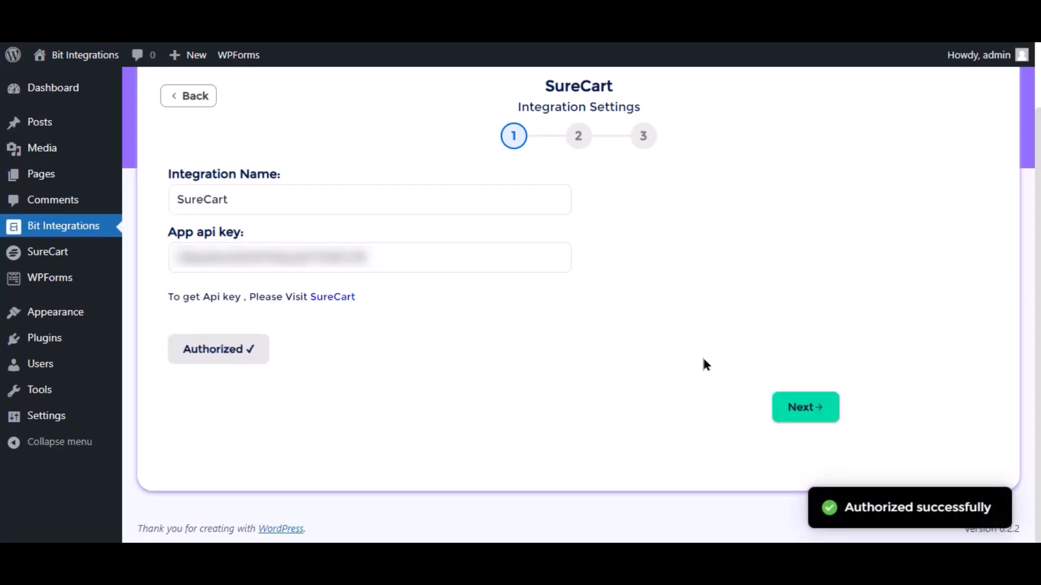
Step: Choose the Create Customer action and map Name to First Name and Email to Customer Email
left_click(791, 420)
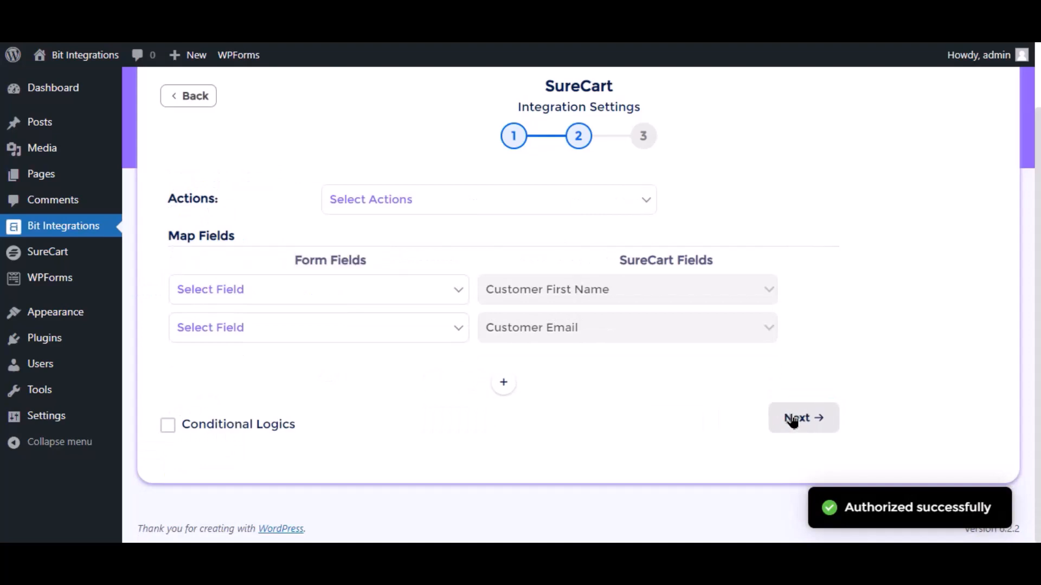
left_click(428, 212)
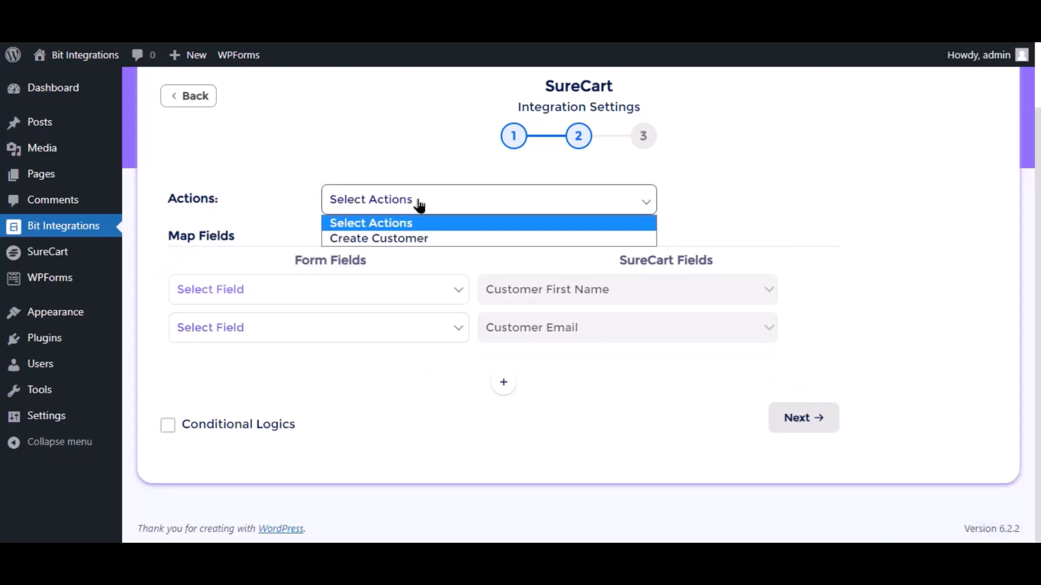
left_click(386, 239)
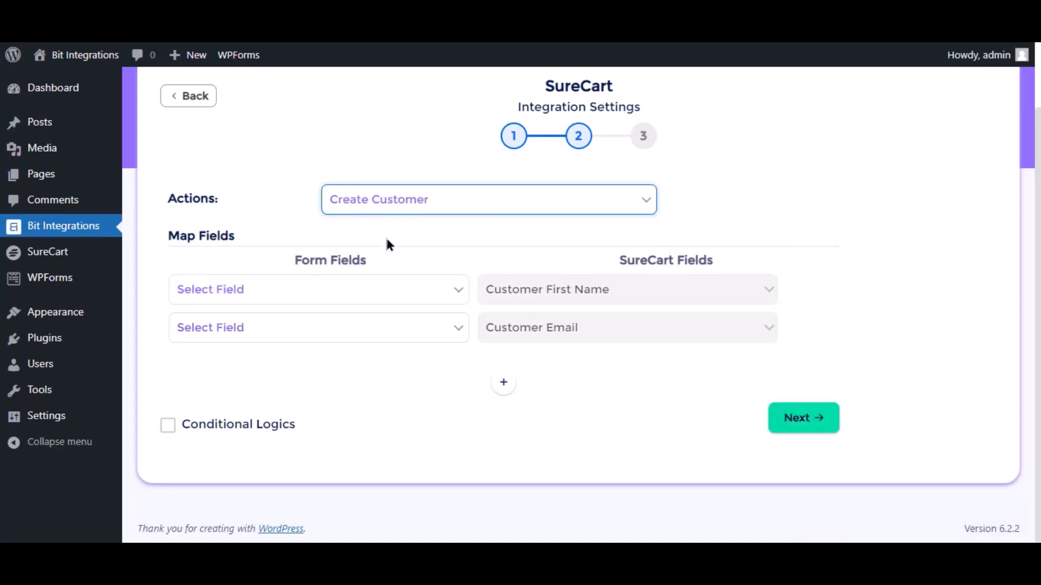
left_click(309, 299)
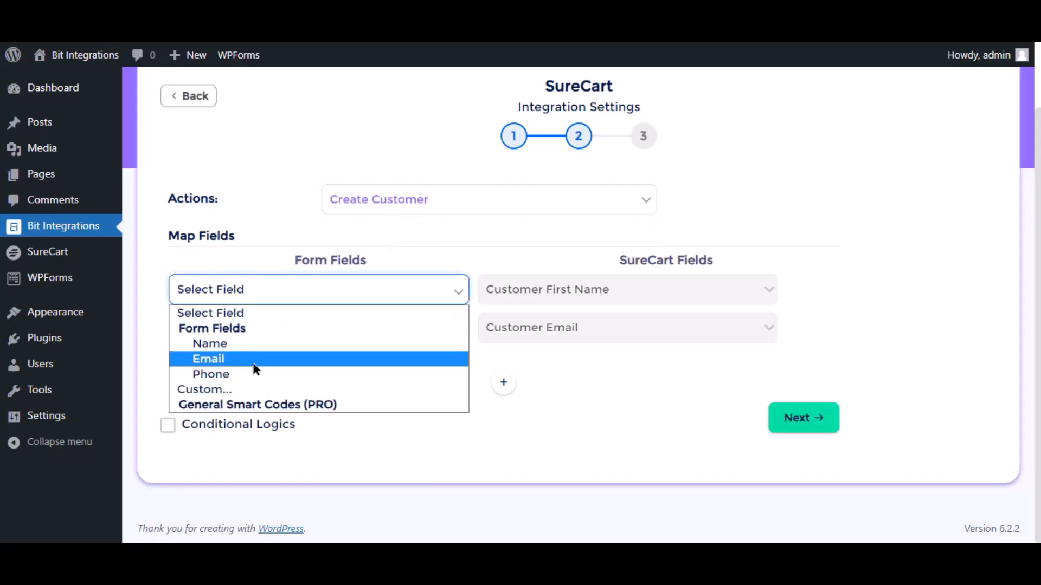
left_click(228, 344)
left_click(290, 328)
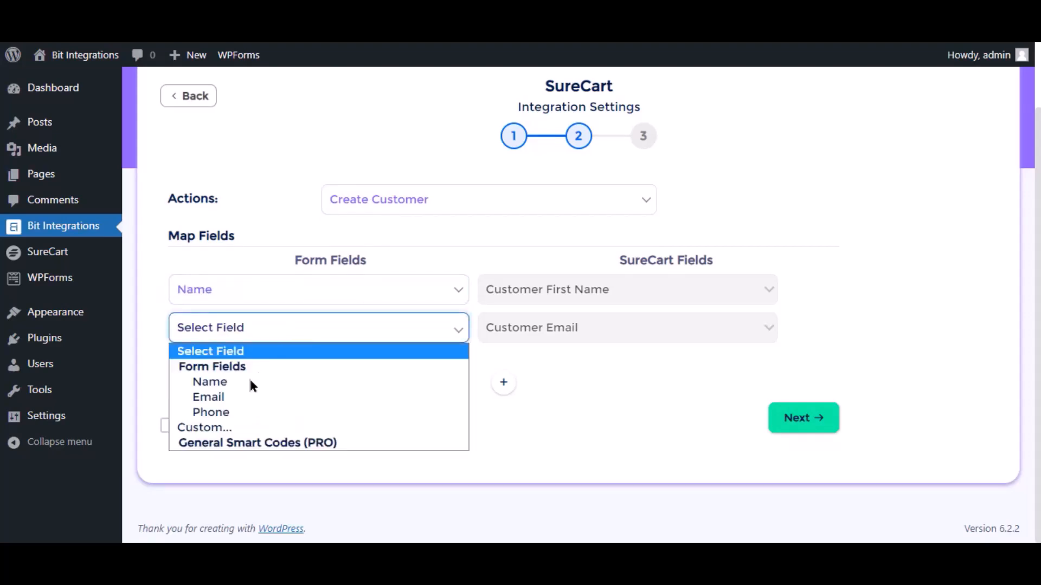
left_click(228, 398)
Step: Add a third mapping row linking Phone to Customer Phone
left_click(502, 382)
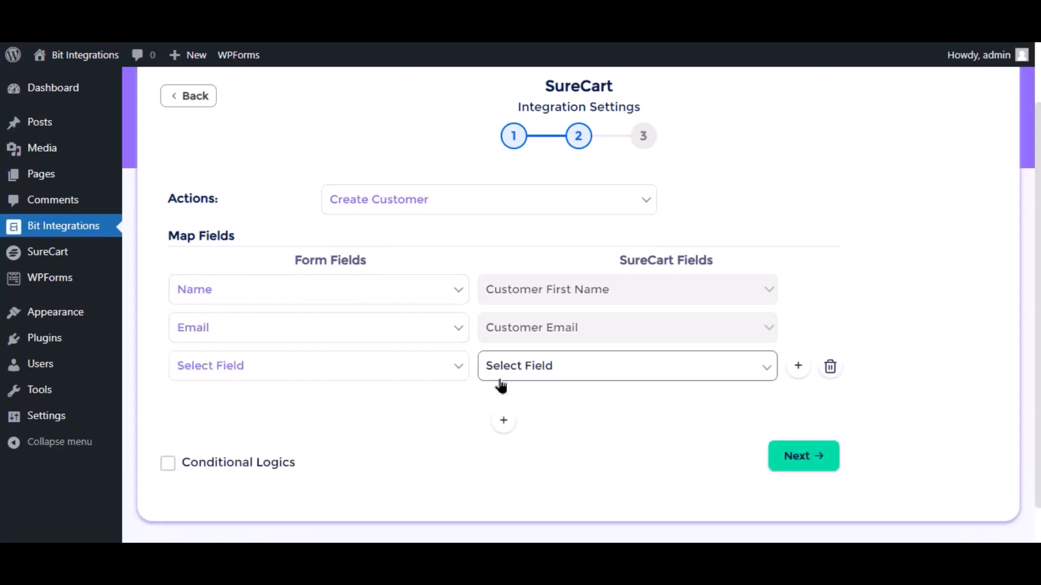
left_click(299, 375)
left_click(235, 453)
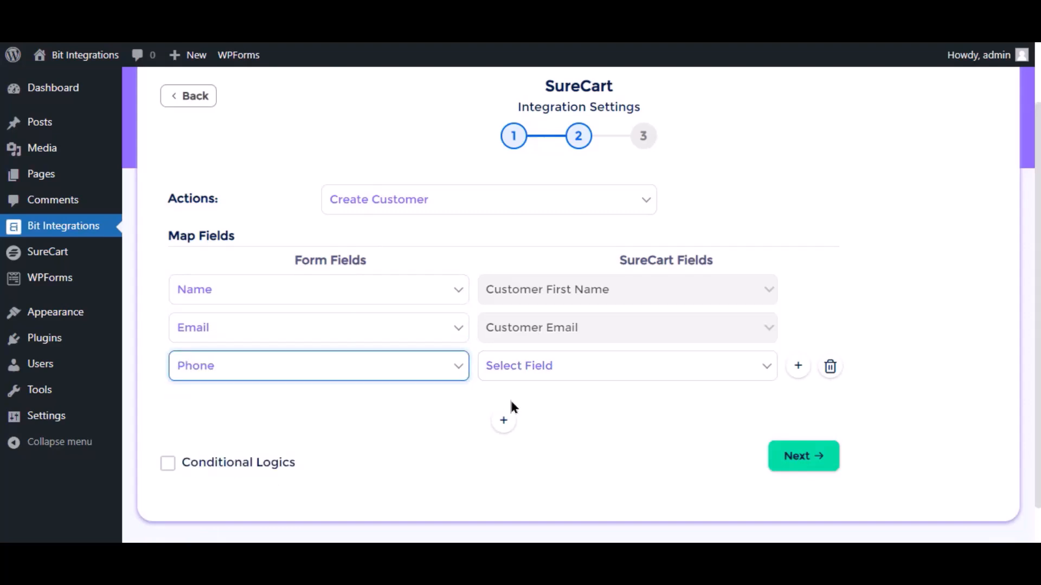
left_click(547, 367)
left_click(559, 421)
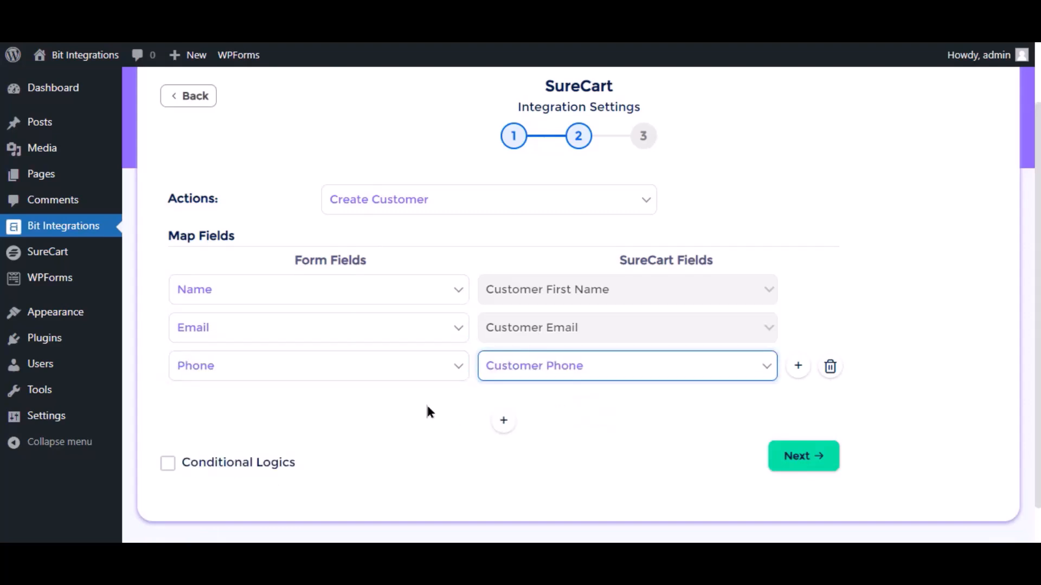
Step: Leave conditional logic off and finish and save the integration
left_click(171, 473)
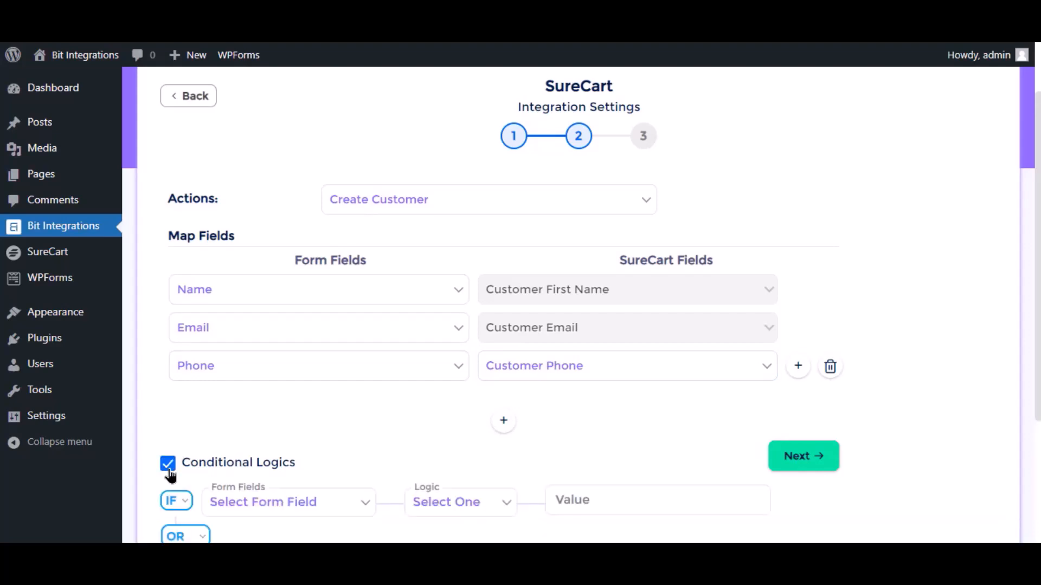
scroll(233, 432, "down", 3)
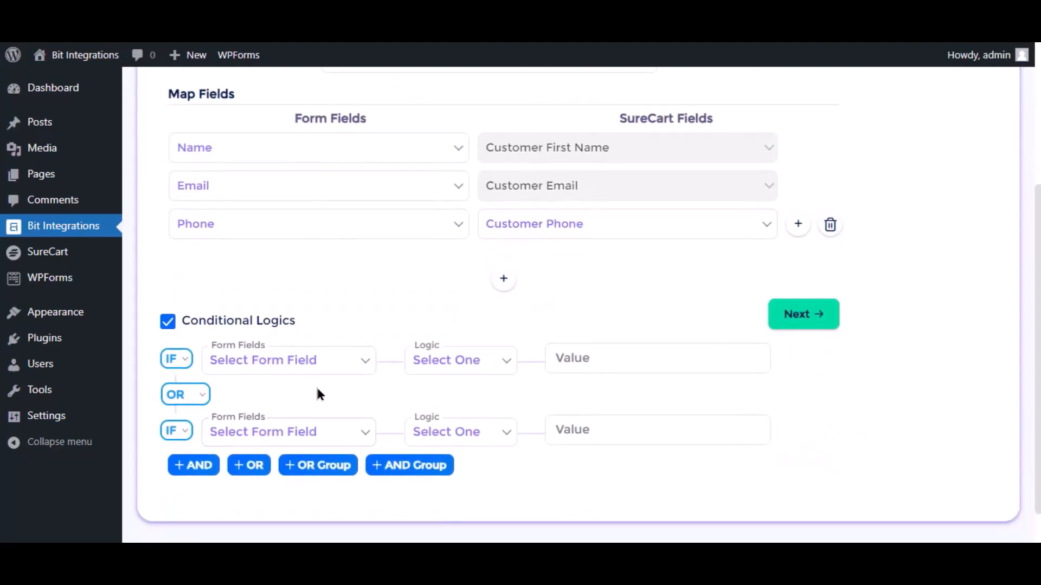
left_click(168, 323)
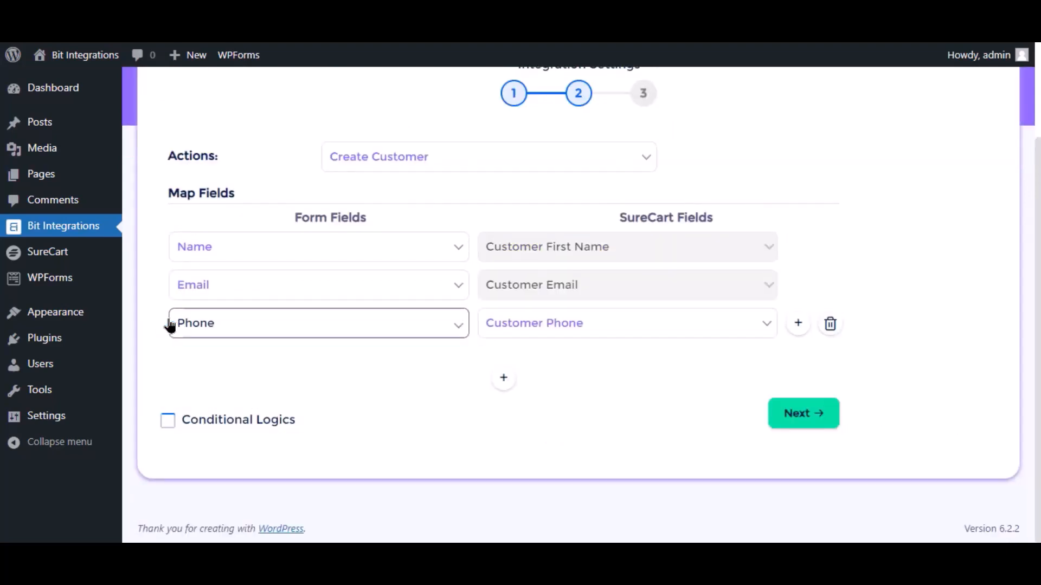
left_click(819, 412)
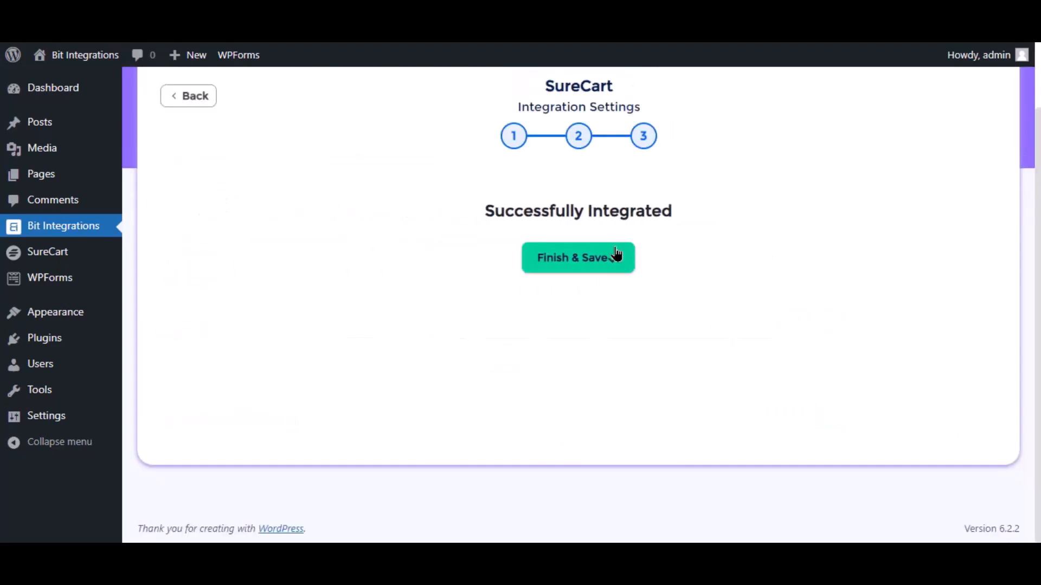
left_click(581, 259)
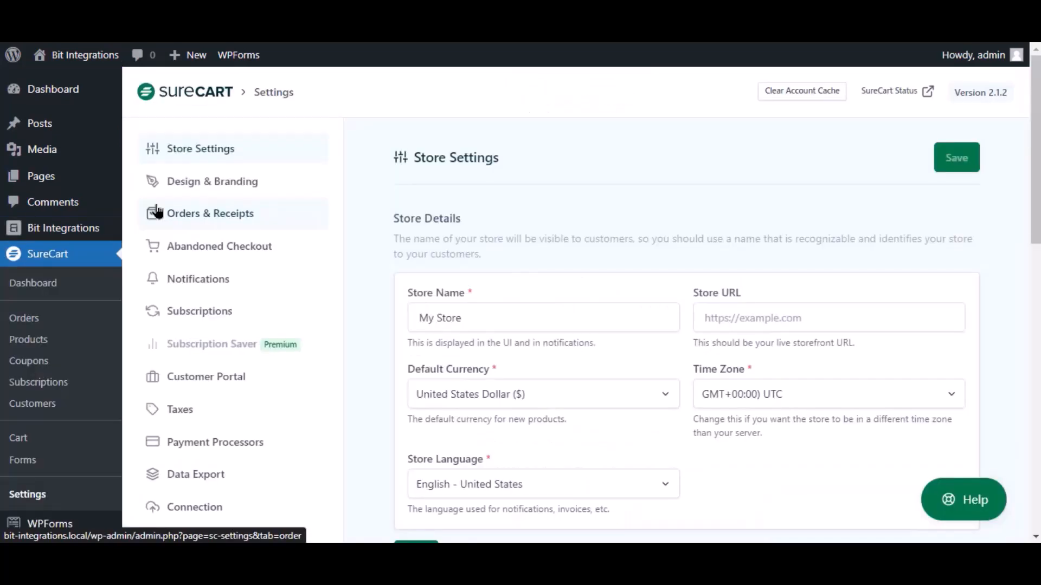
Step: Replace the API token in SureCart's Connection settings with the new one and save
scroll(203, 326, "down", 3)
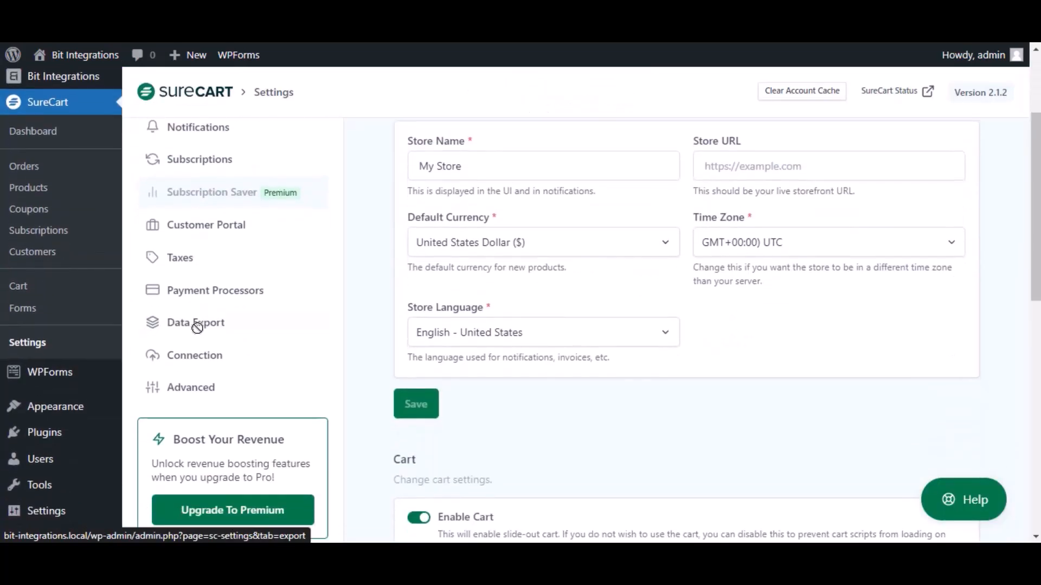
left_click(196, 357)
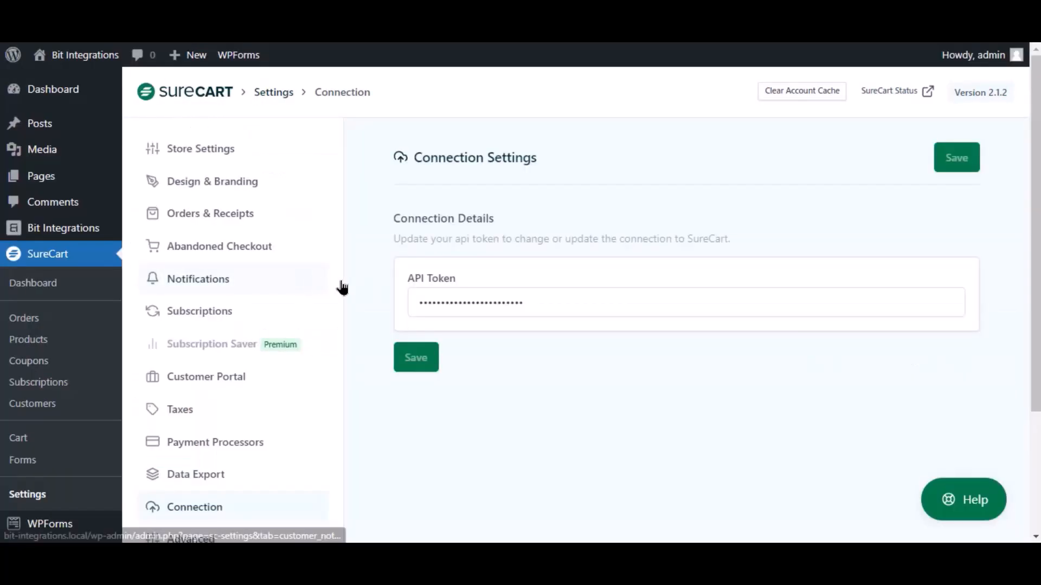
double_click(568, 306)
key("ctrl+v")
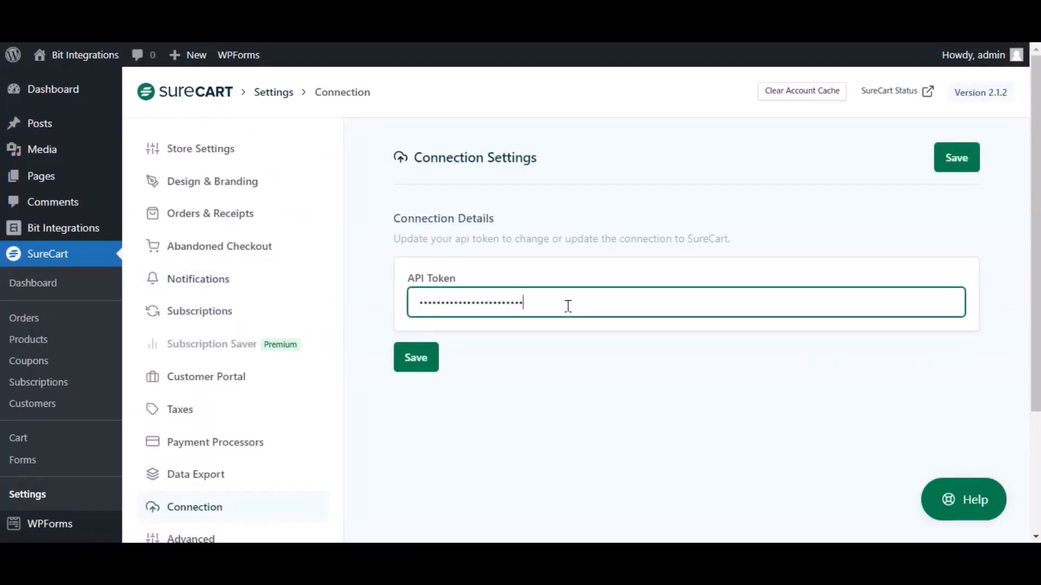
left_click(403, 369)
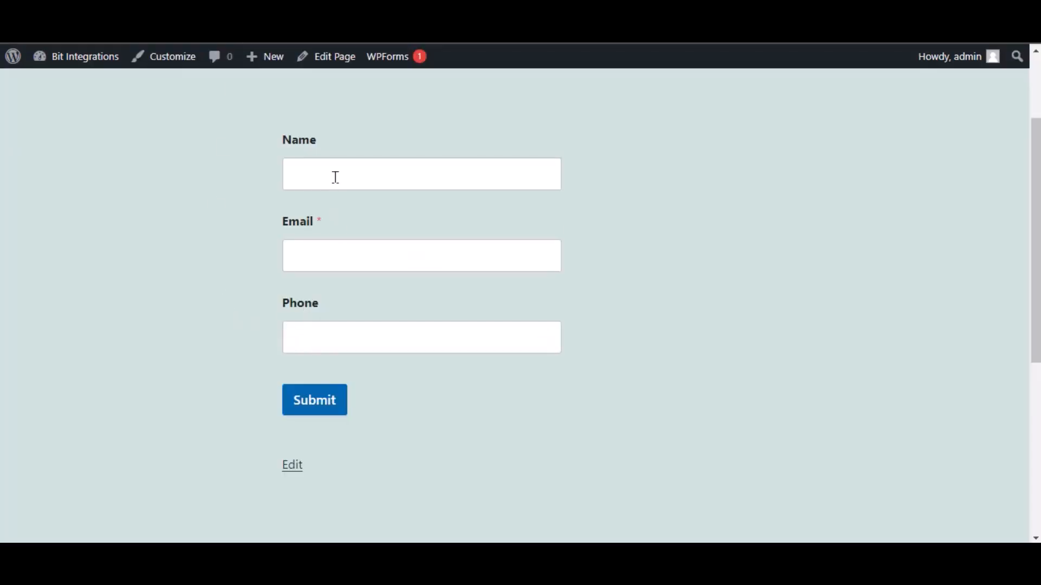
Step: Fill the form with name 'Bit Integrations', an e-mail address and a phone number, then submit
left_click(336, 177)
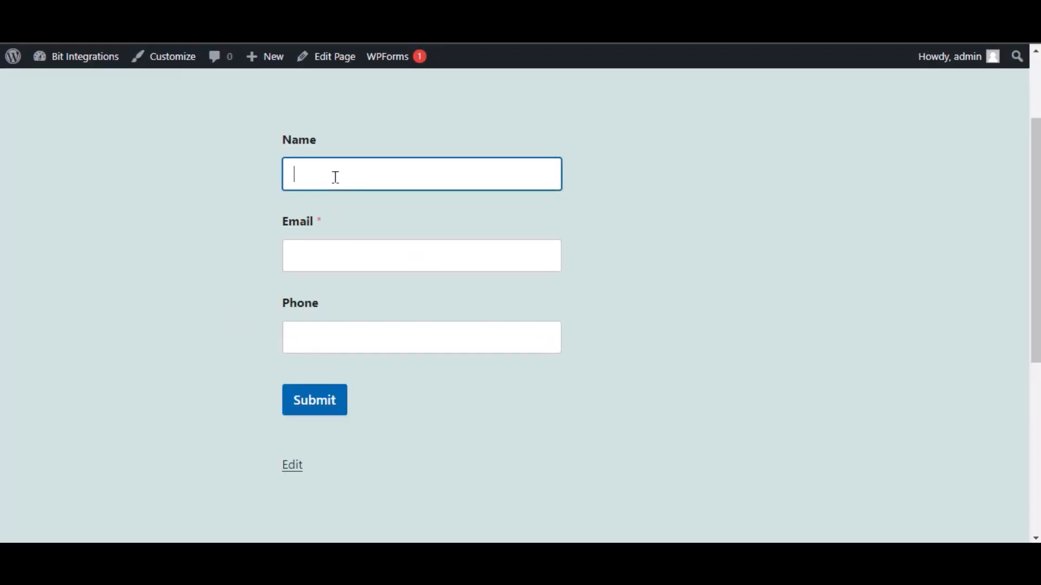
type("Bit Integrations")
left_click(365, 247)
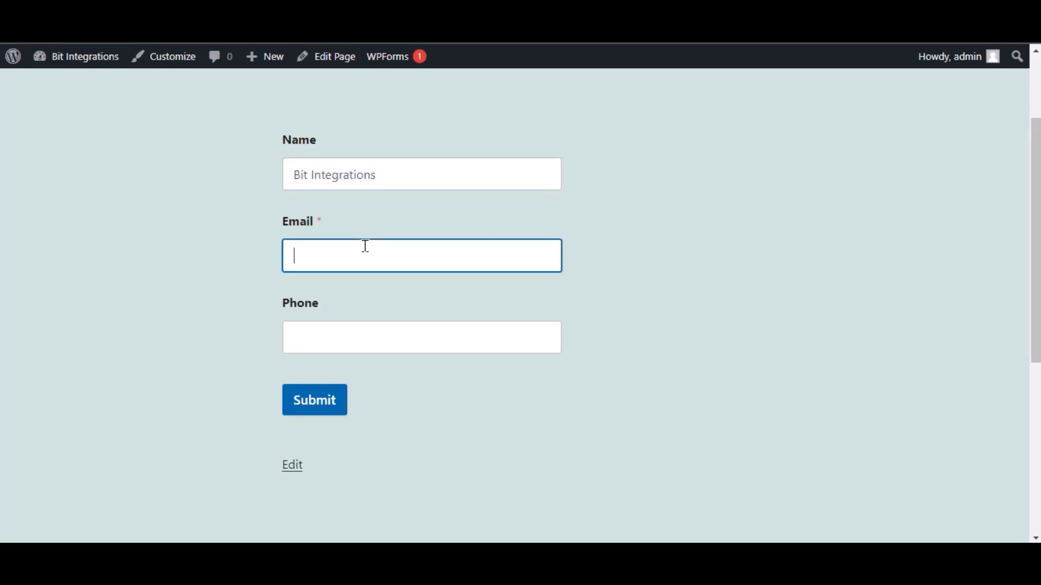
left_click(380, 331)
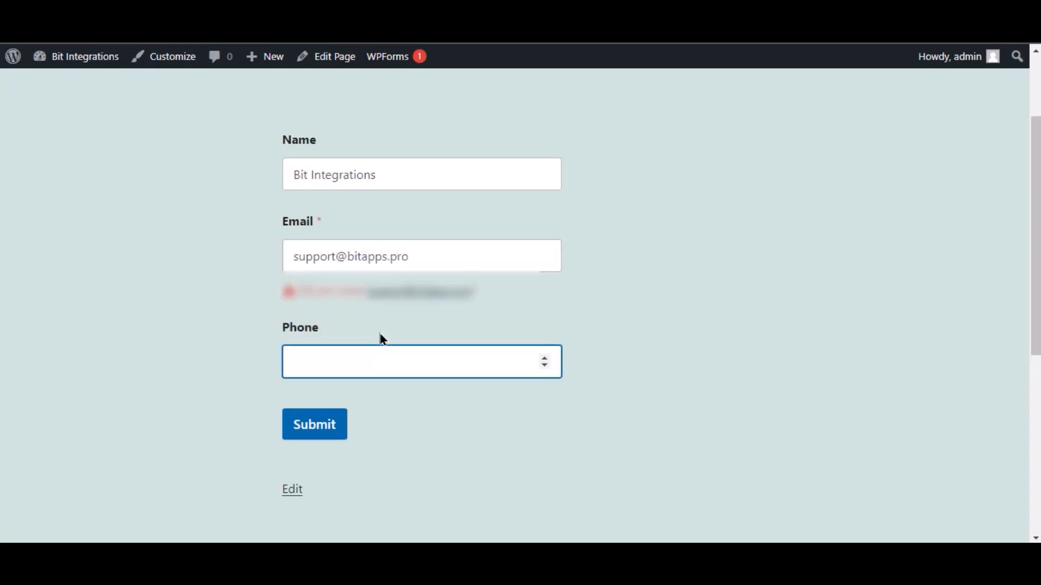
type("444555666")
left_click(442, 438)
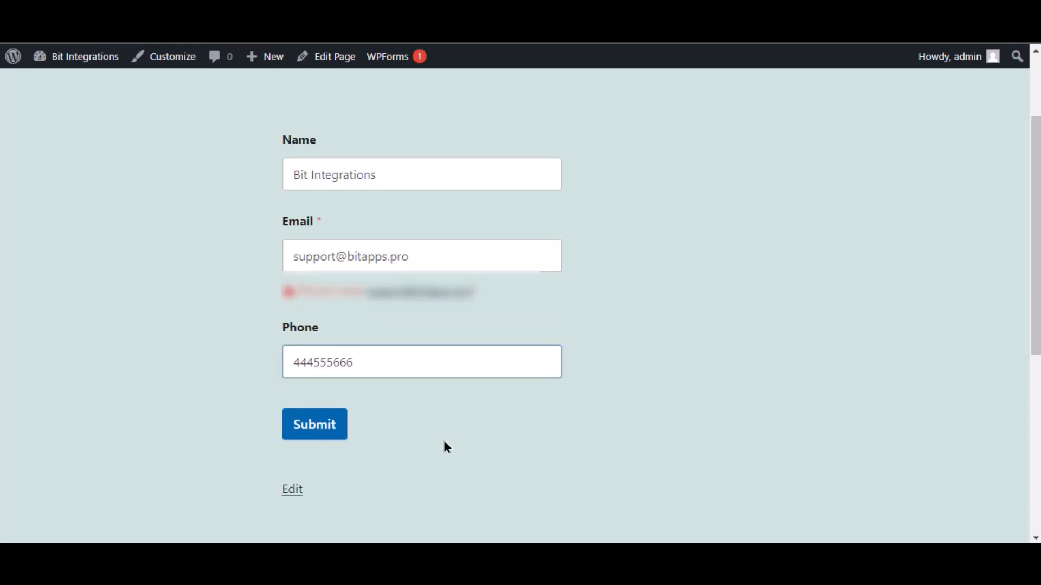
left_click(334, 437)
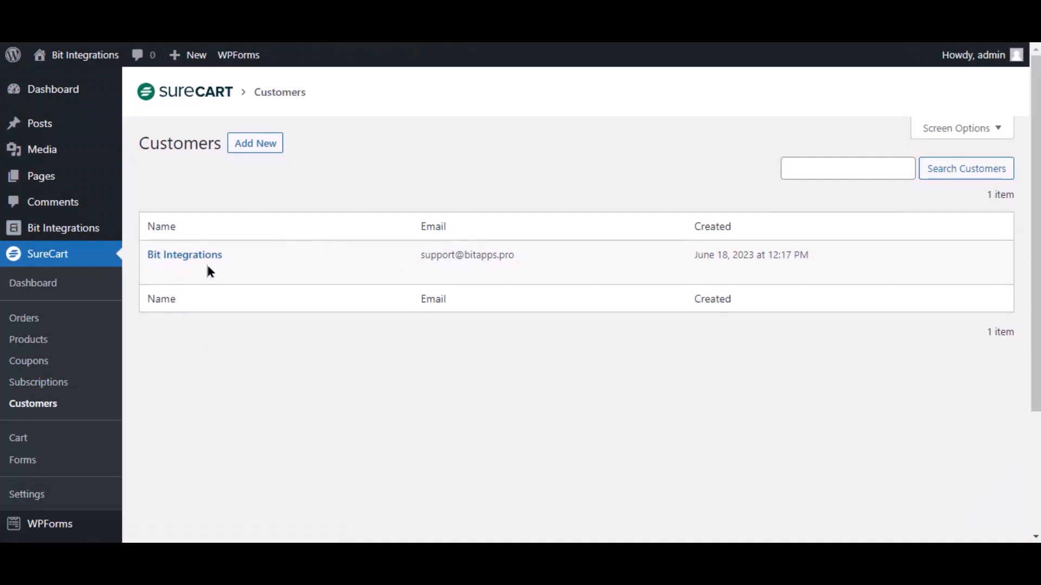
Step: Confirm SureCart Customers lists the new Bit Integrations customer created June 18, 2023 at 12:17 PM
mouse_move(314, 265)
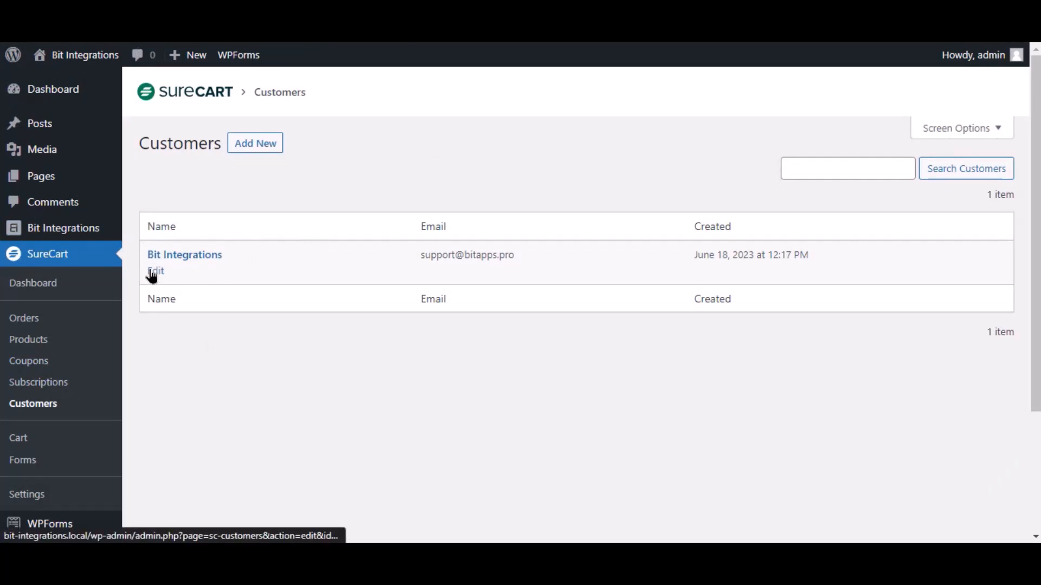